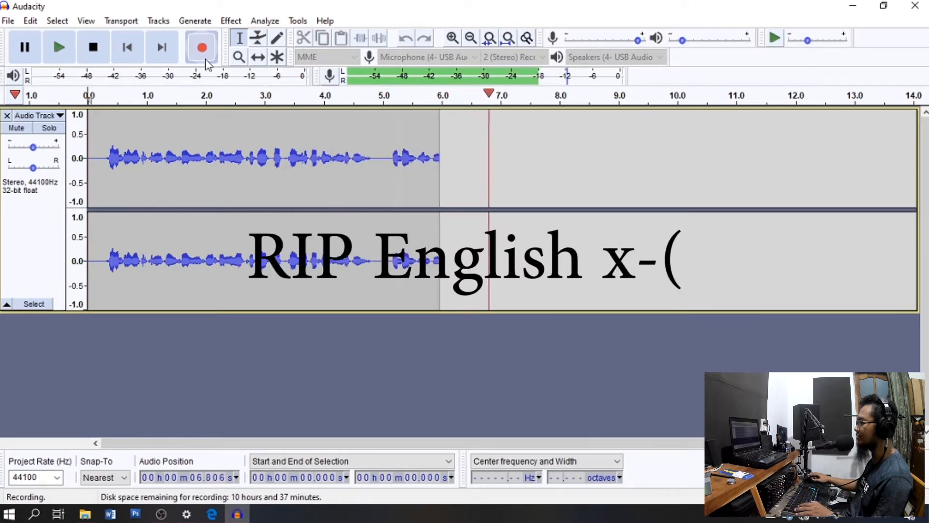
Stop the recording, normalize the whole track to a -2.0 dB peak with DC offset removed, and play it back.
key(space)
click(47, 237)
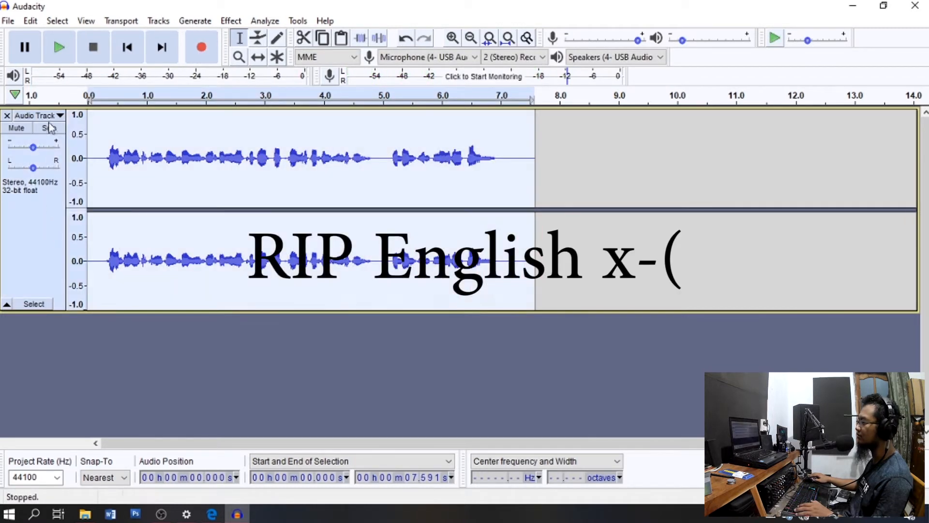
click(239, 22)
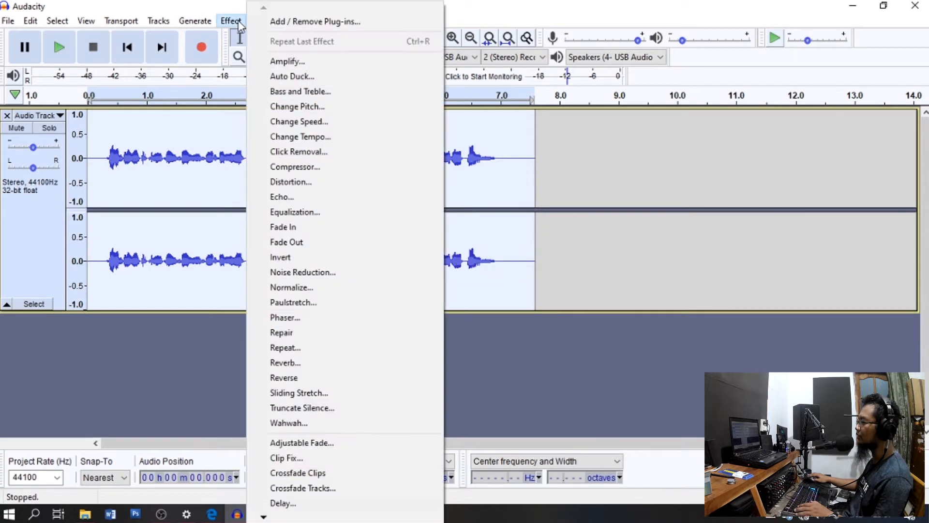
click(322, 293)
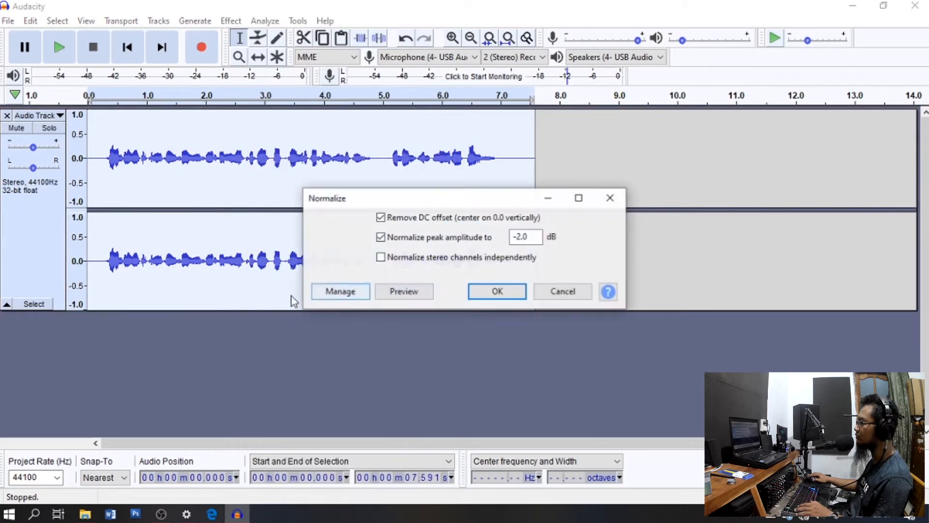
click(496, 291)
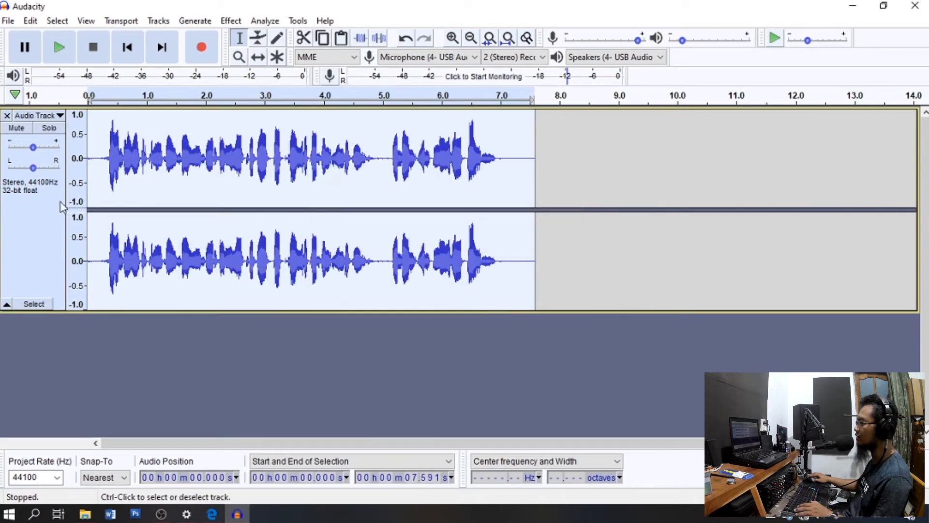
key(space)
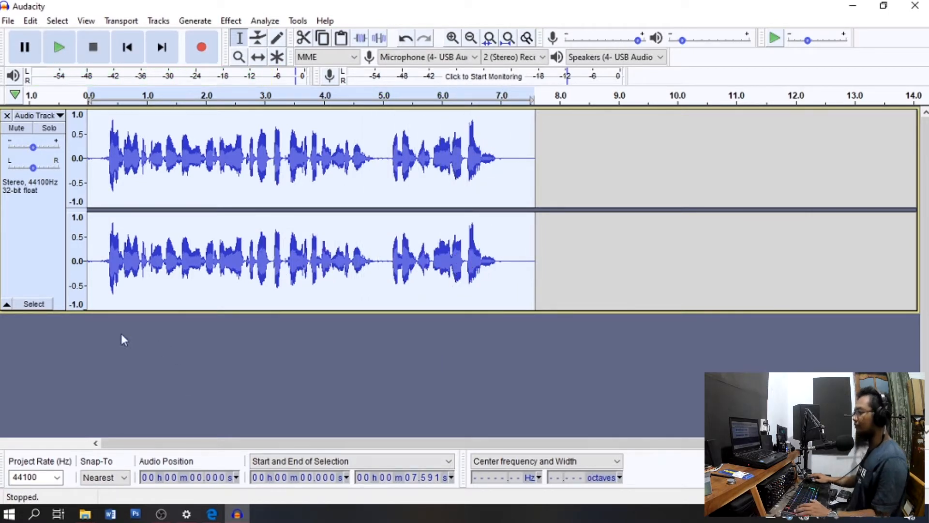
Enlarge the track's height and delete about 0.2 seconds of silence at the start of the recording.
drag(57, 311, 58, 403)
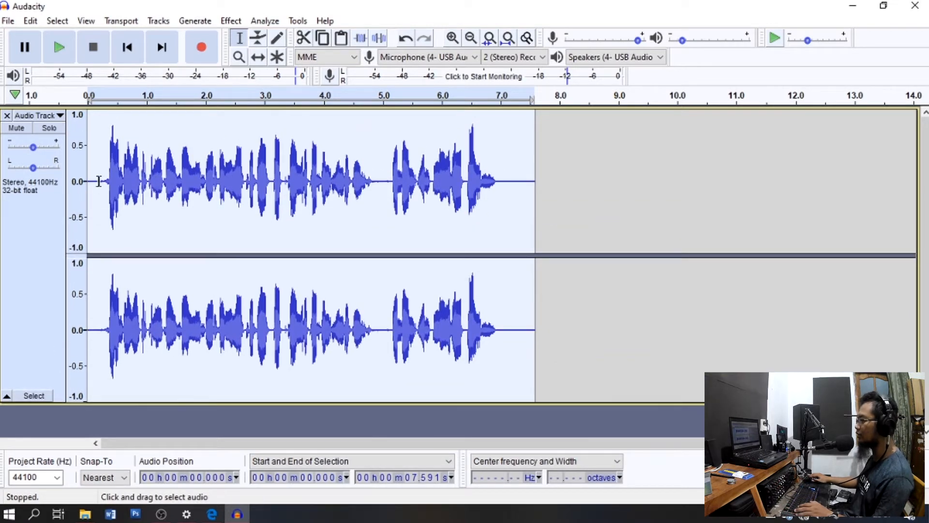
drag(99, 180, 37, 183)
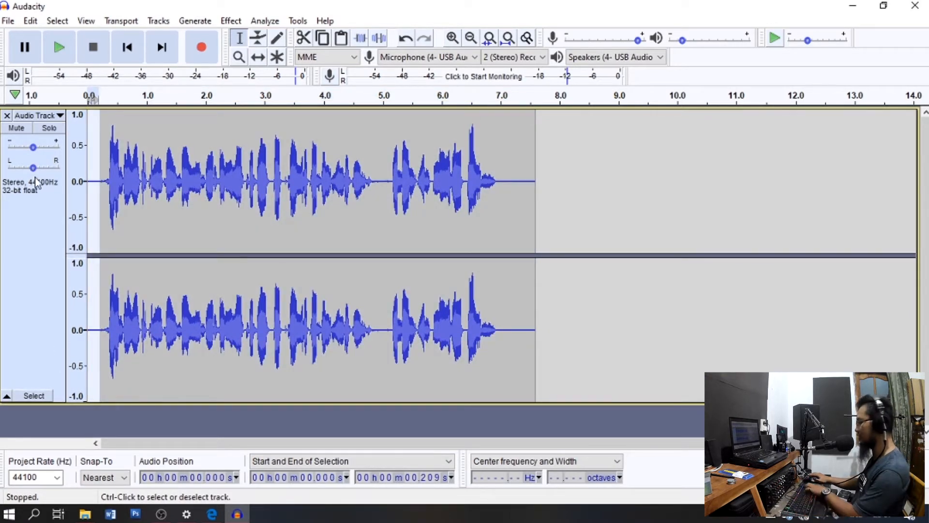
key(Delete)
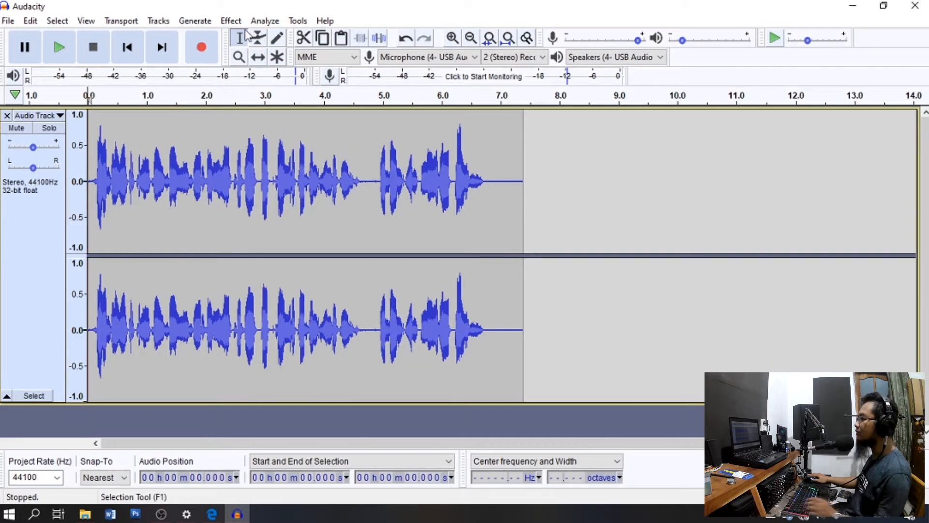
Open the Equalization effect for the whole track and flatten its existing curve.
click(54, 247)
click(231, 21)
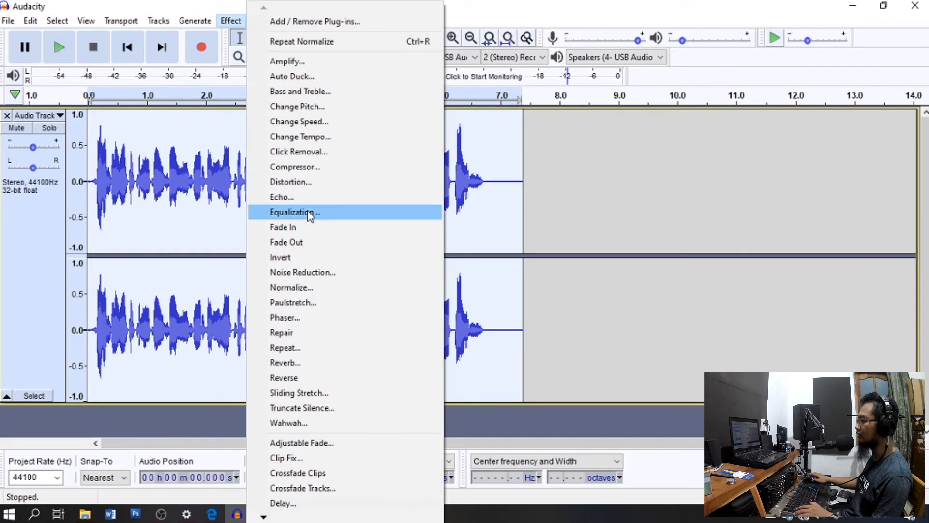
click(309, 216)
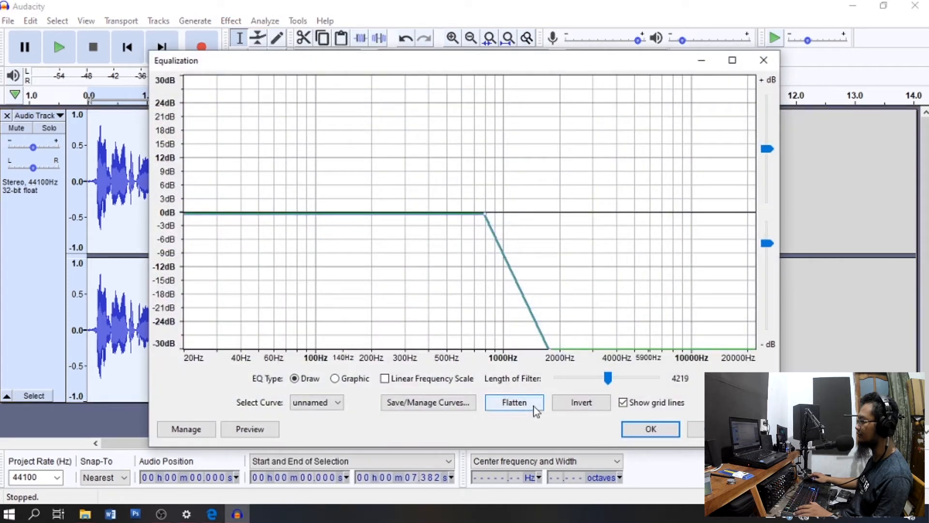
click(536, 411)
drag(537, 67, 475, 43)
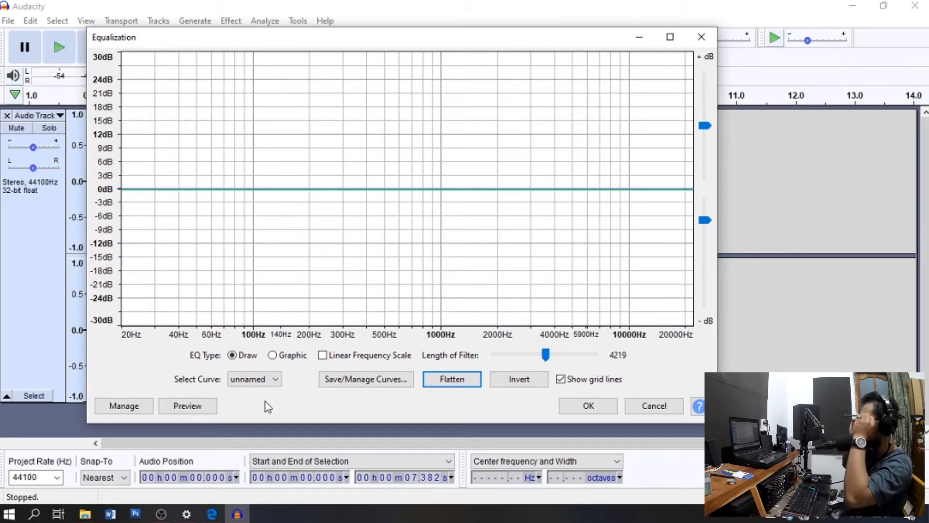
Switch the equalizer to Graphic mode, examine its frequency sliders from 20 Hz upward, and preview the flat sound.
click(285, 361)
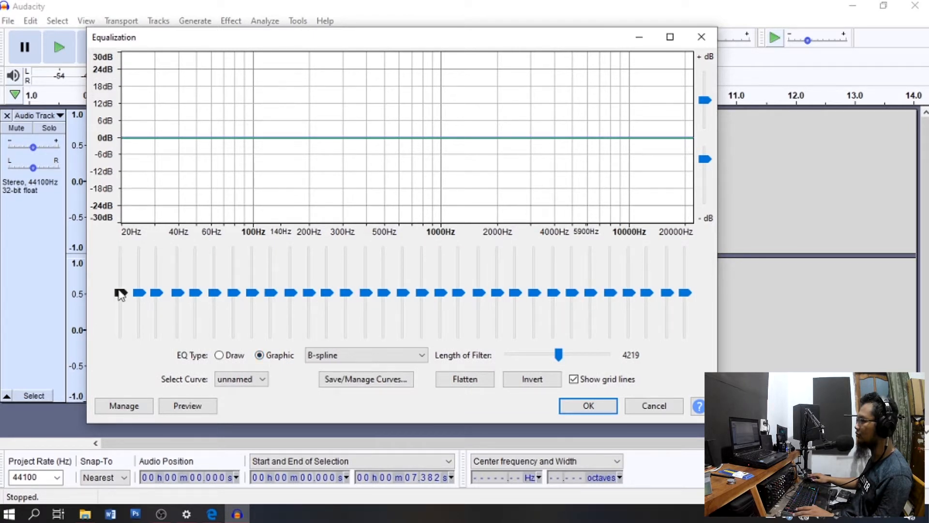
mouse_move(116, 291)
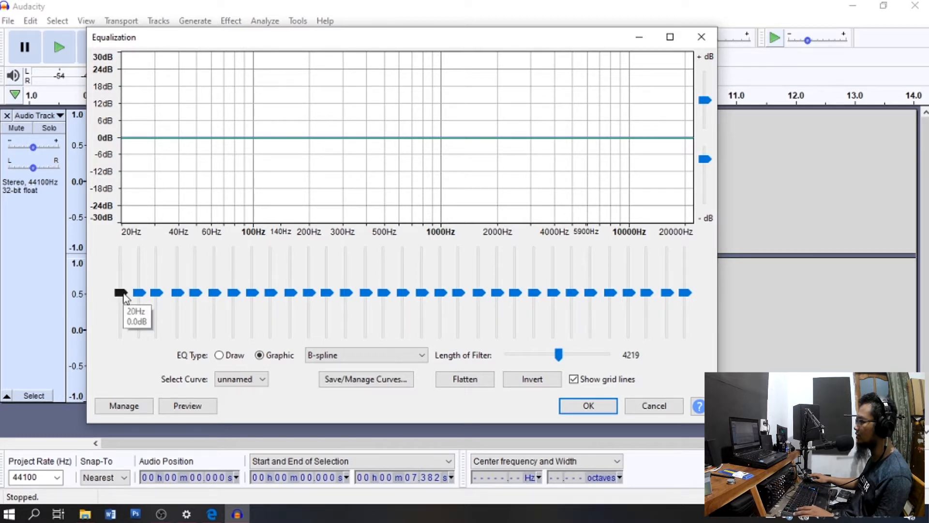
mouse_move(685, 297)
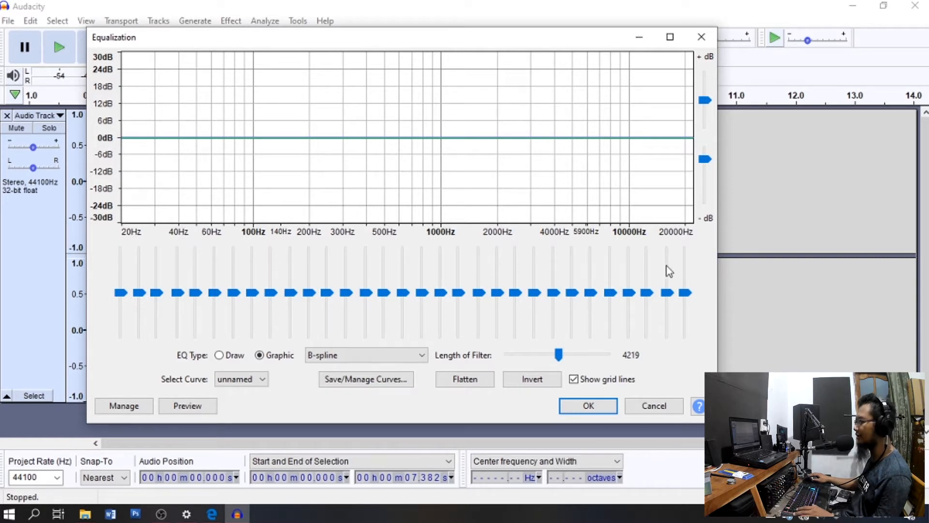
mouse_move(410, 272)
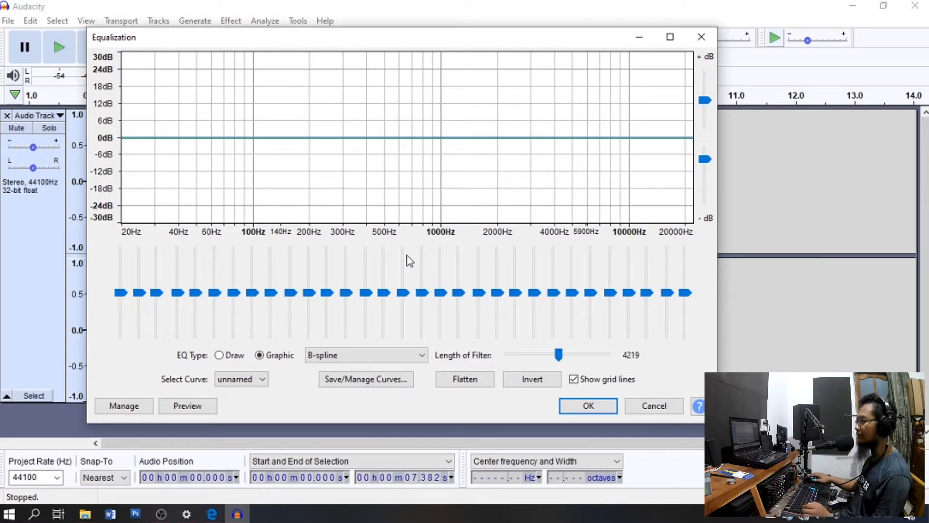
drag(415, 45, 510, 60)
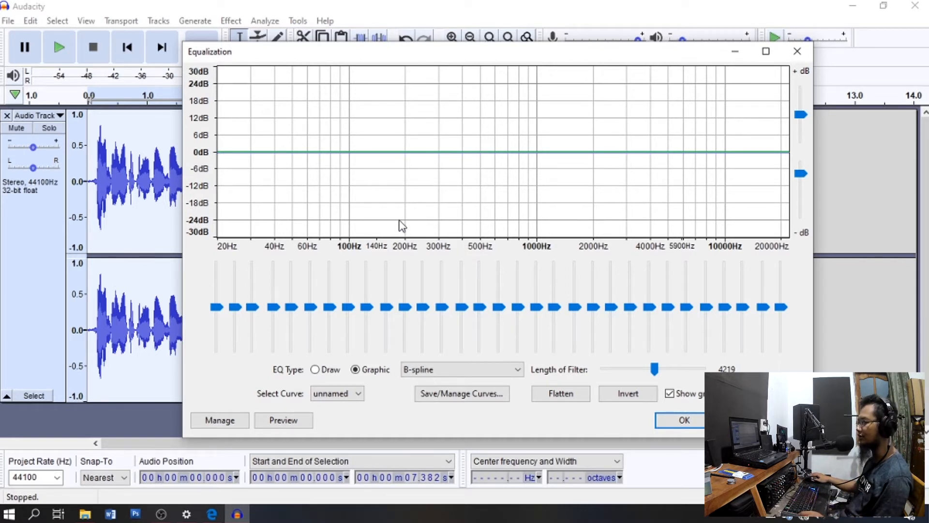
drag(450, 58, 461, 51)
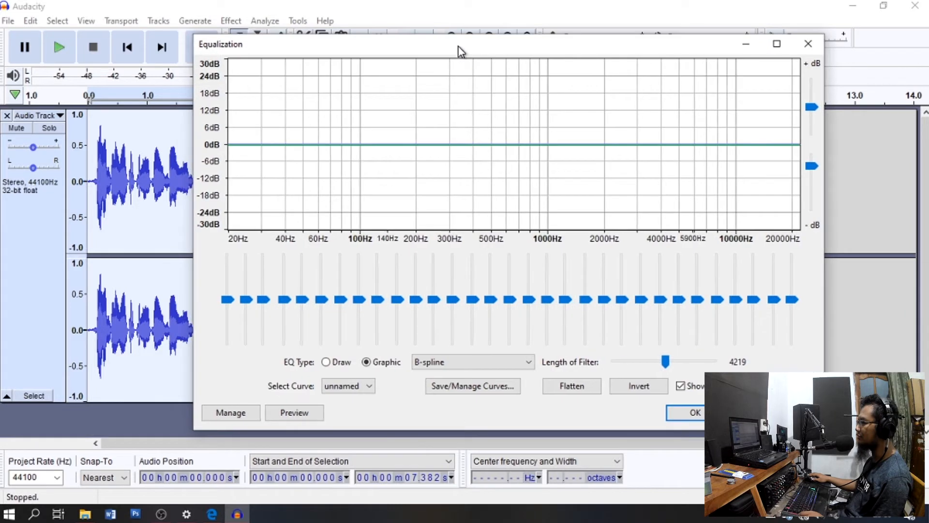
click(293, 412)
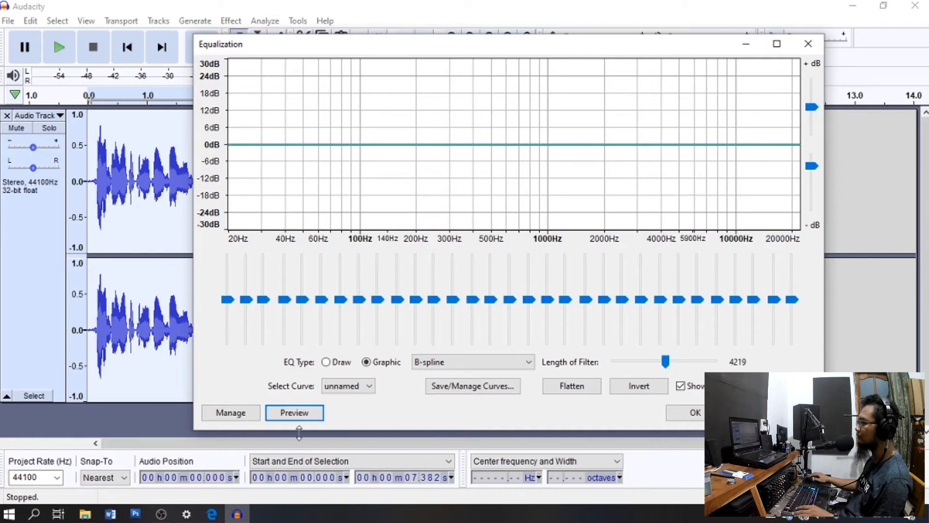
Return the equalizer to Draw mode, draw a low cut from about 110 Hz down to -30 dB near 80 Hz, and preview it.
click(326, 362)
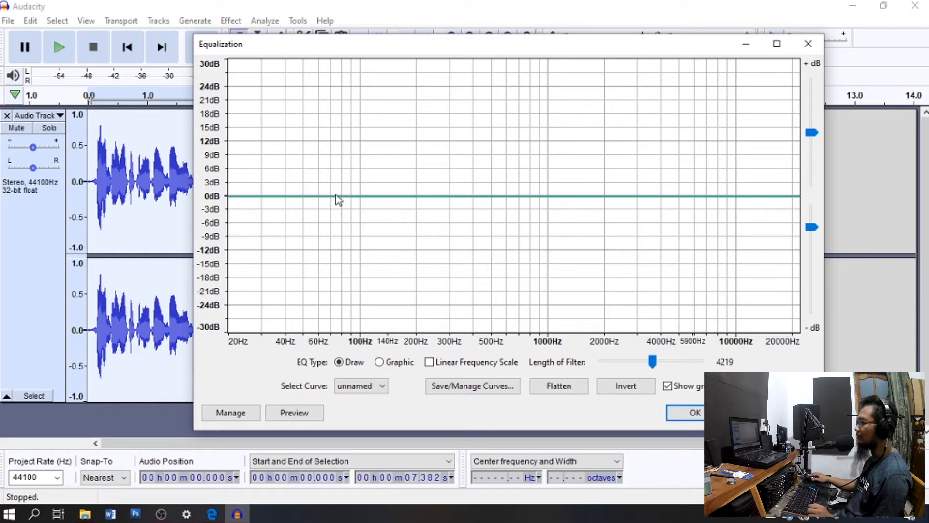
mouse_move(371, 197)
mouse_down()
mouse_move(359, 201)
mouse_move(339, 301)
mouse_move(343, 333)
mouse_up()
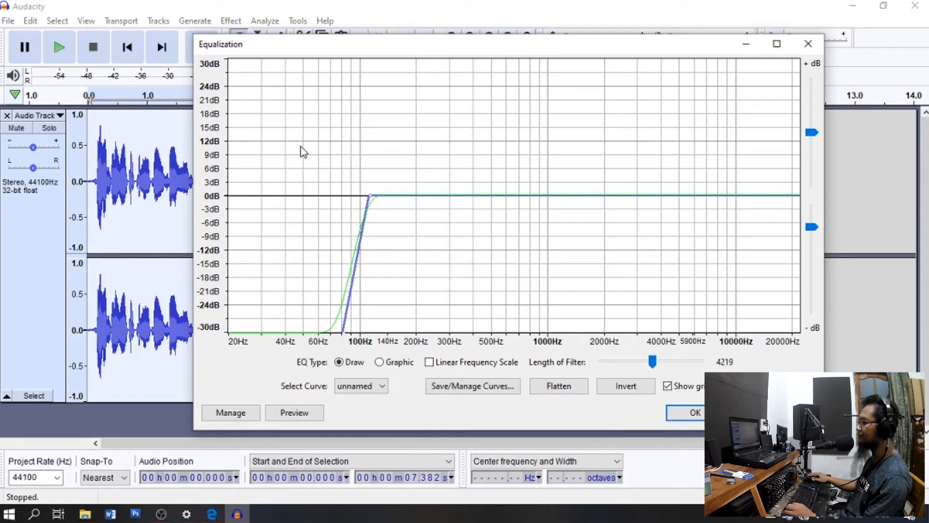
click(305, 413)
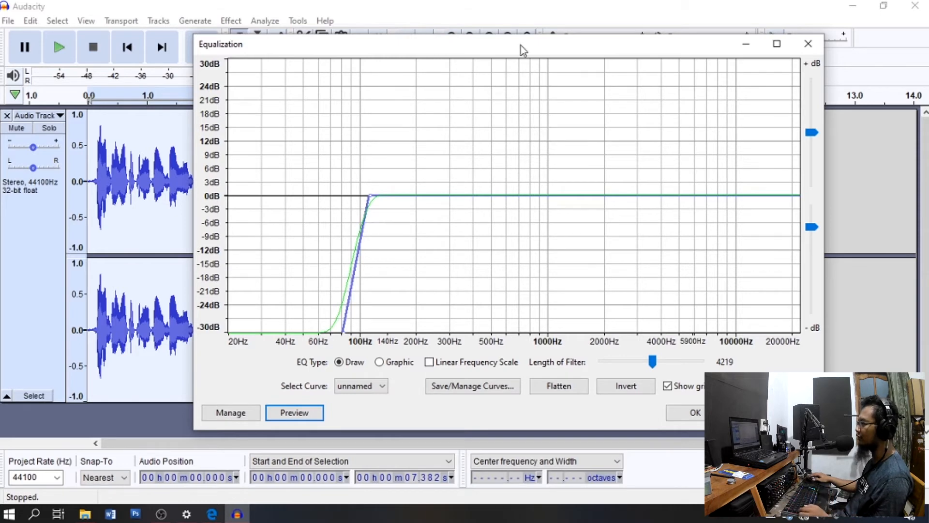
Add a high cut falling from 0 dB at about 15000 Hz to -30 dB near 18000 Hz, and preview it.
drag(521, 45, 470, 39)
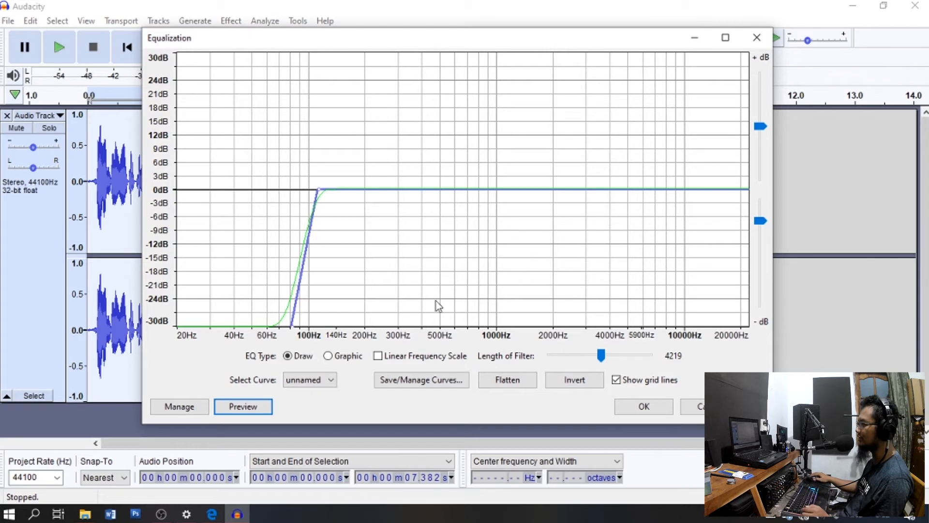
drag(440, 43, 401, 43)
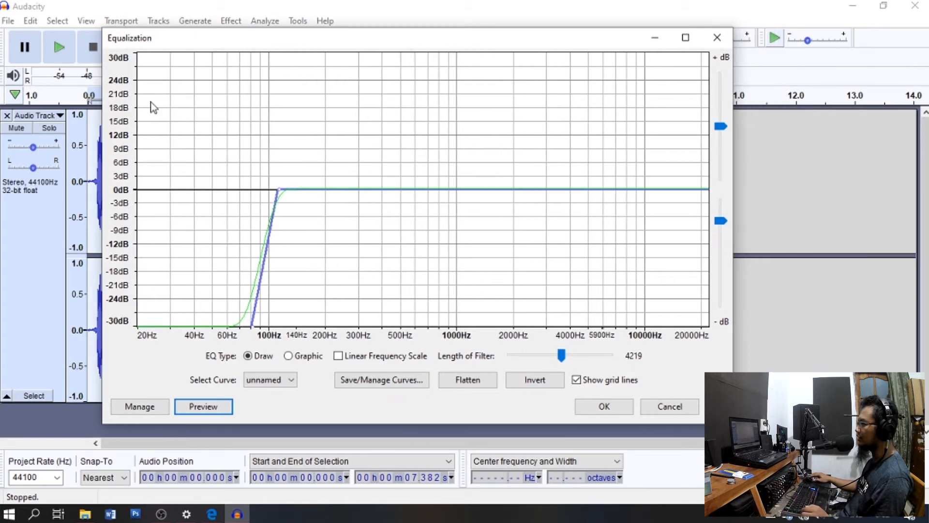
click(676, 190)
drag(693, 243, 697, 339)
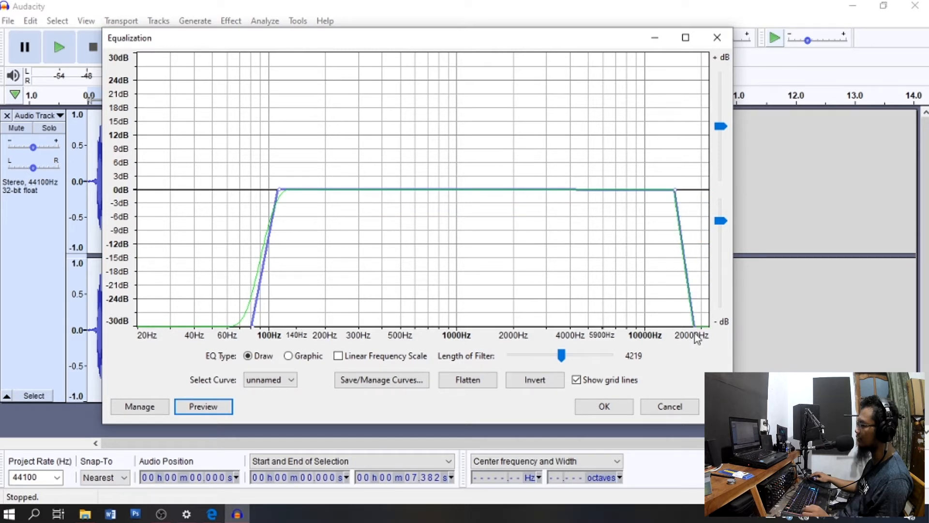
click(224, 412)
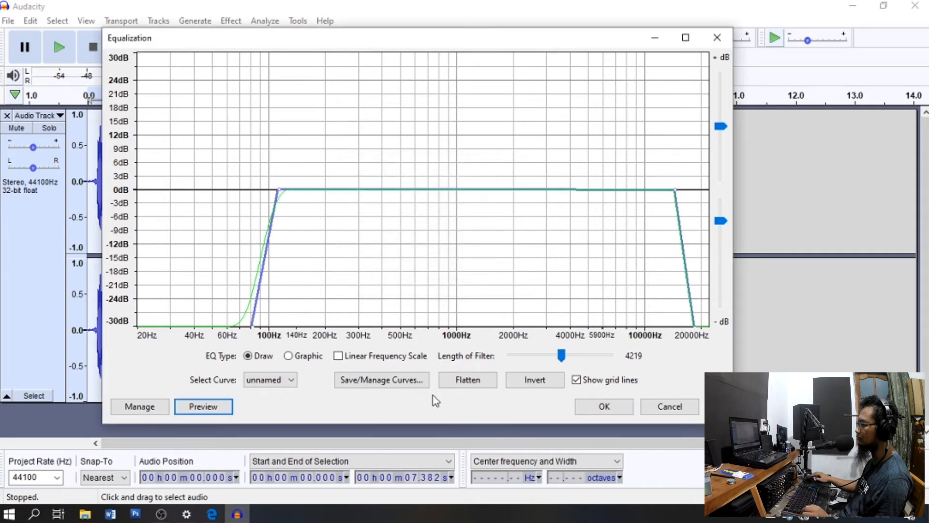
Flatten the curve for comparison, redraw the low cut below about 110 Hz and the high cut above about 15000 Hz, and preview the result.
click(483, 390)
click(228, 411)
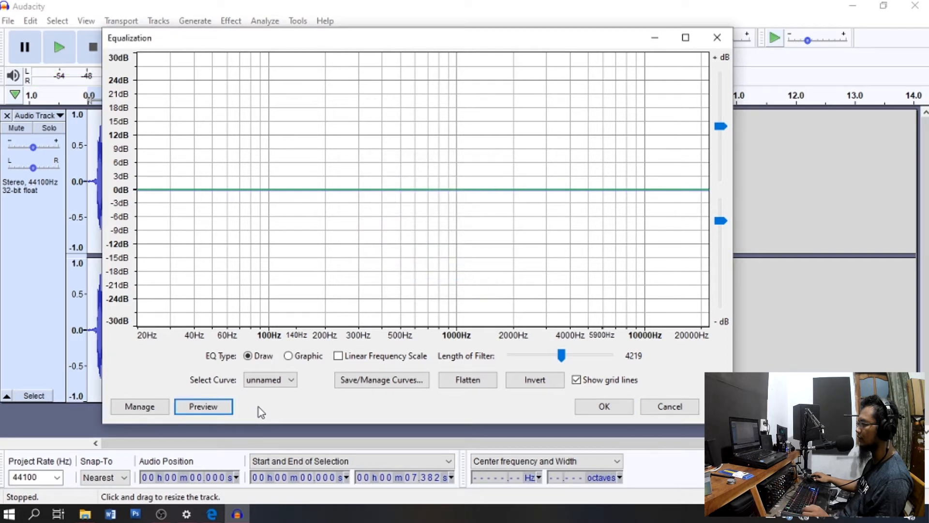
click(275, 191)
mouse_move(267, 197)
mouse_down()
mouse_move(240, 307)
mouse_move(247, 333)
mouse_up()
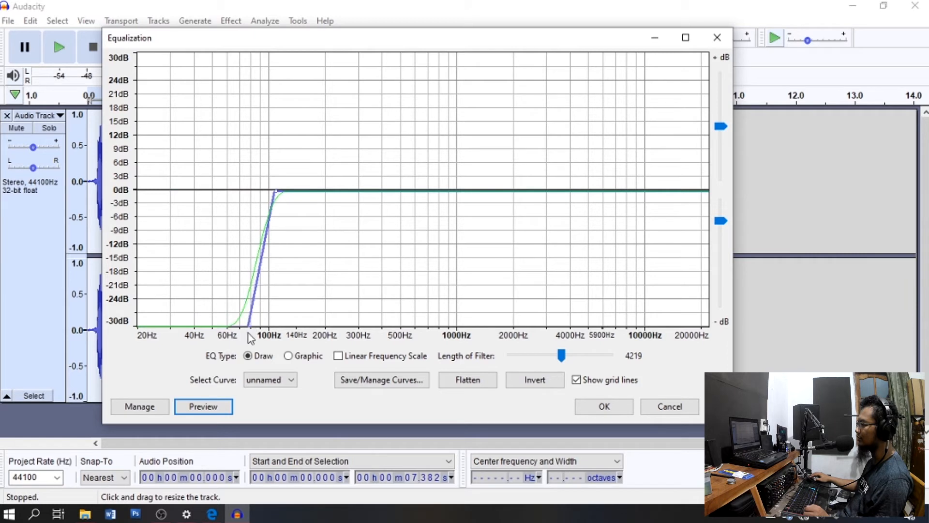
click(679, 191)
drag(691, 200, 690, 329)
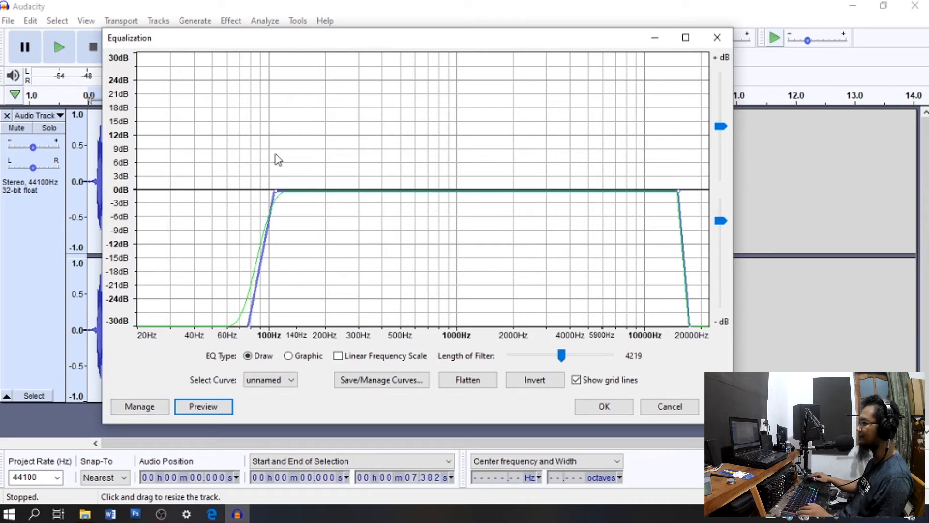
click(210, 411)
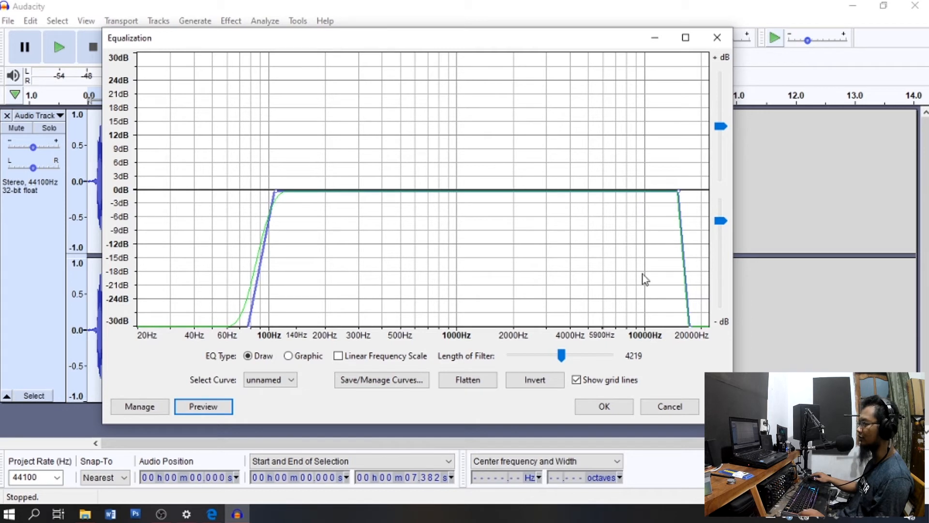
Cut a notch about 20 dB deep into the curve between about 7000 and 10000 Hz, and preview it.
click(615, 192)
drag(634, 191, 621, 291)
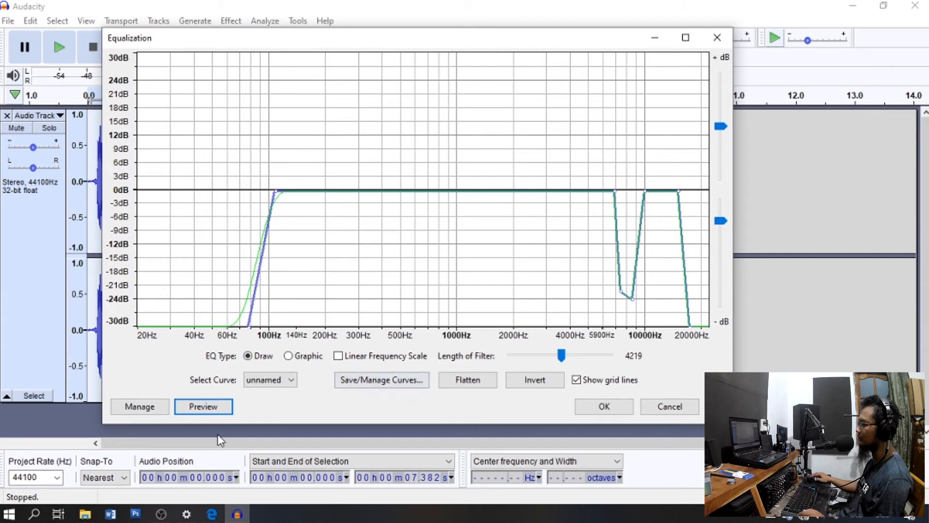
click(212, 412)
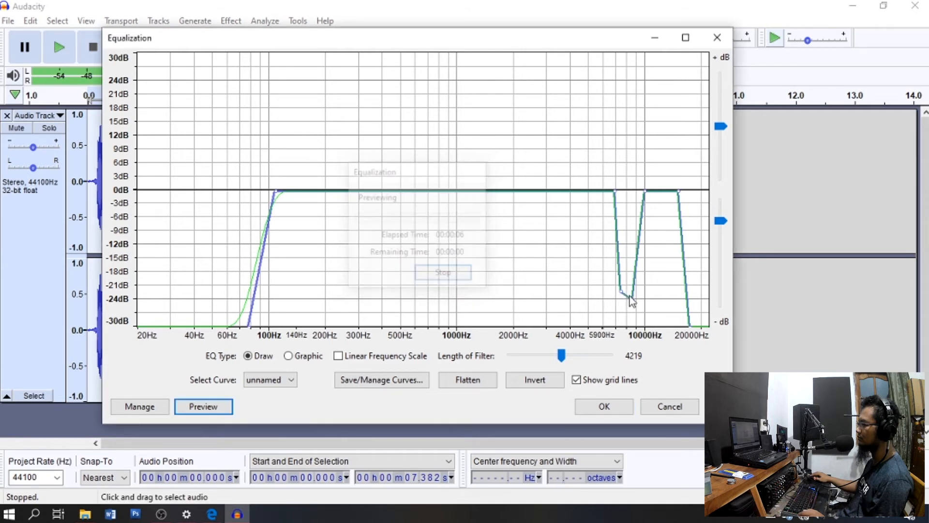
drag(630, 297, 633, 295)
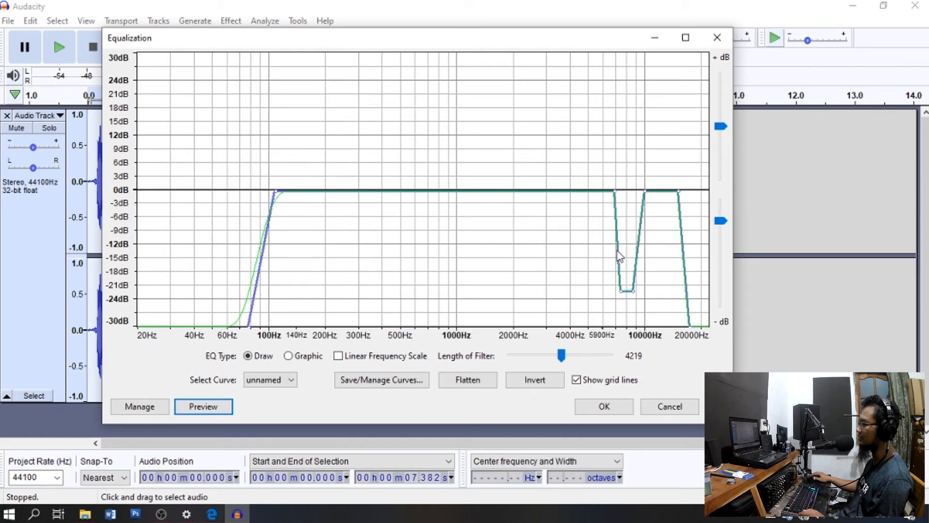
mouse_move(620, 288)
mouse_down()
mouse_move(617, 275)
mouse_move(628, 276)
mouse_move(635, 297)
mouse_move(637, 279)
mouse_up()
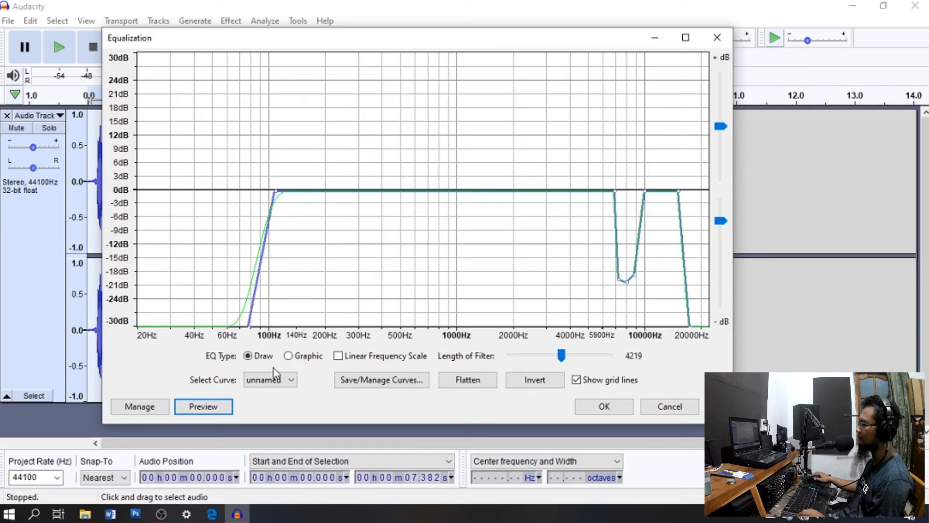
click(228, 406)
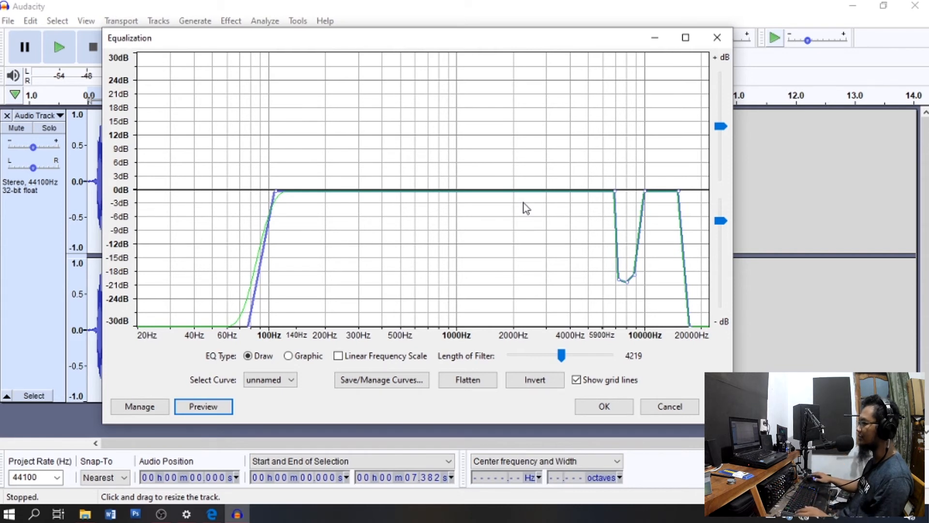
Raise the equalization curve by about 4 dB between roughly 2000 and 4000 Hz.
click(498, 189)
drag(579, 192, 526, 169)
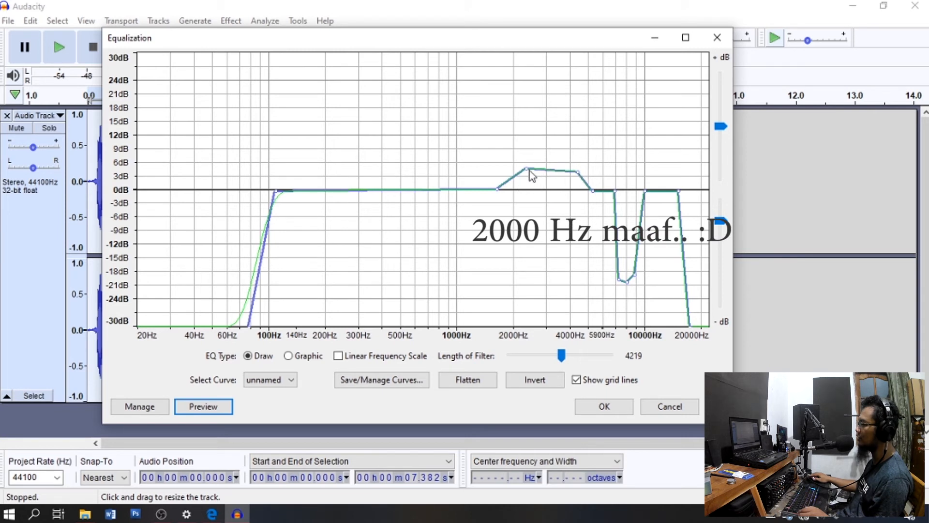
Lower the boost point near 2300 Hz to about 3 dB, draw a dip about 4 dB deep around 300 to 350 Hz, and preview the curve.
drag(525, 170, 526, 176)
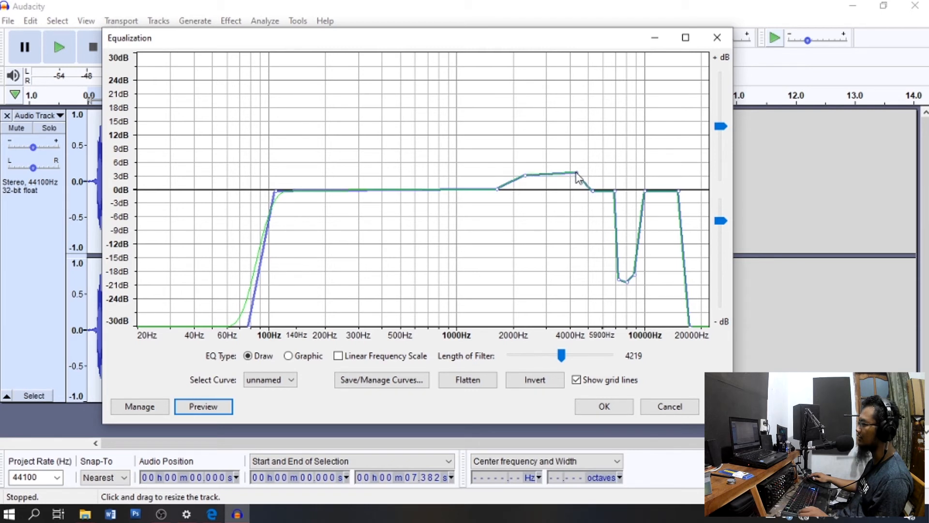
click(208, 407)
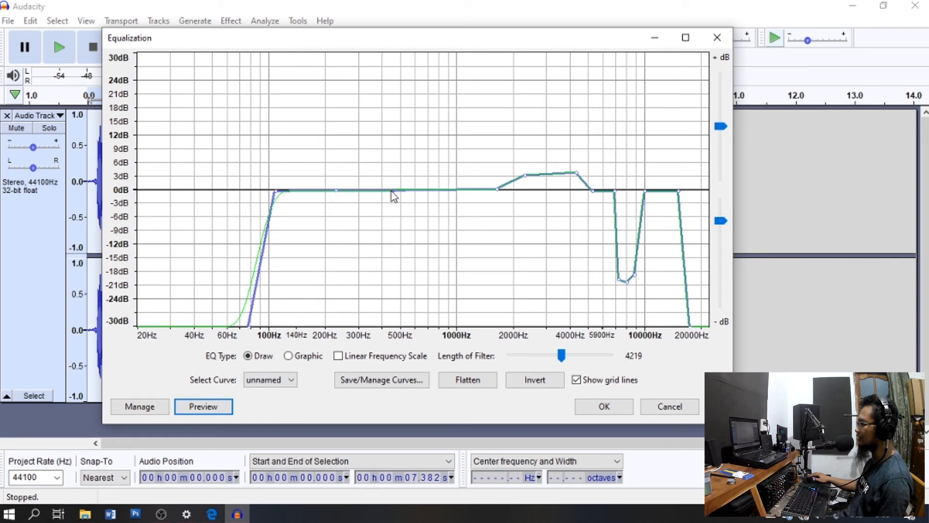
drag(379, 207, 358, 209)
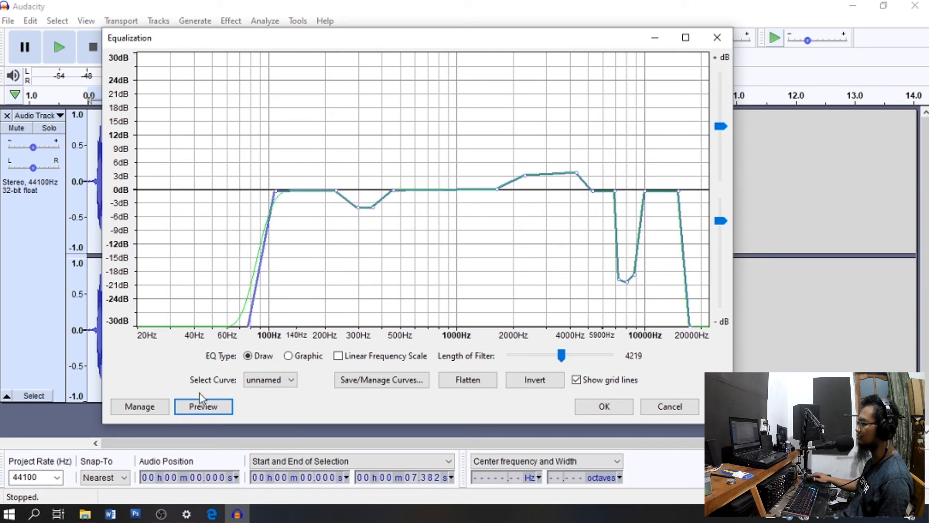
click(206, 409)
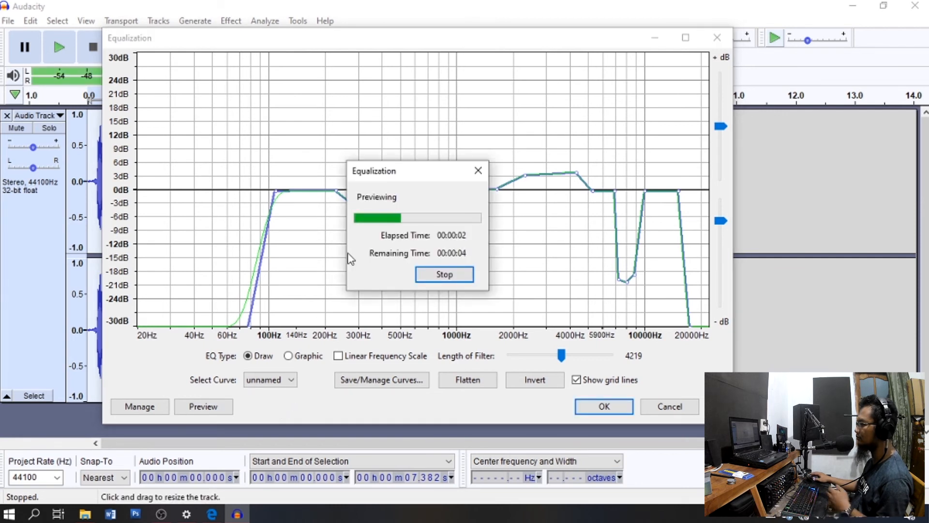
click(442, 273)
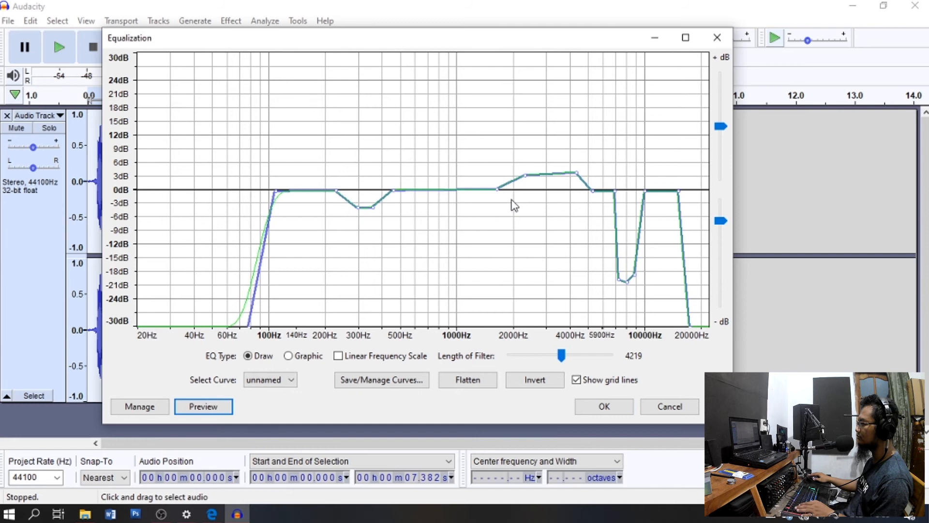
Reshape the curve around 280 to 350 Hz into a boost of about 3 dB, preview it, and apply the equalization.
drag(372, 207, 352, 177)
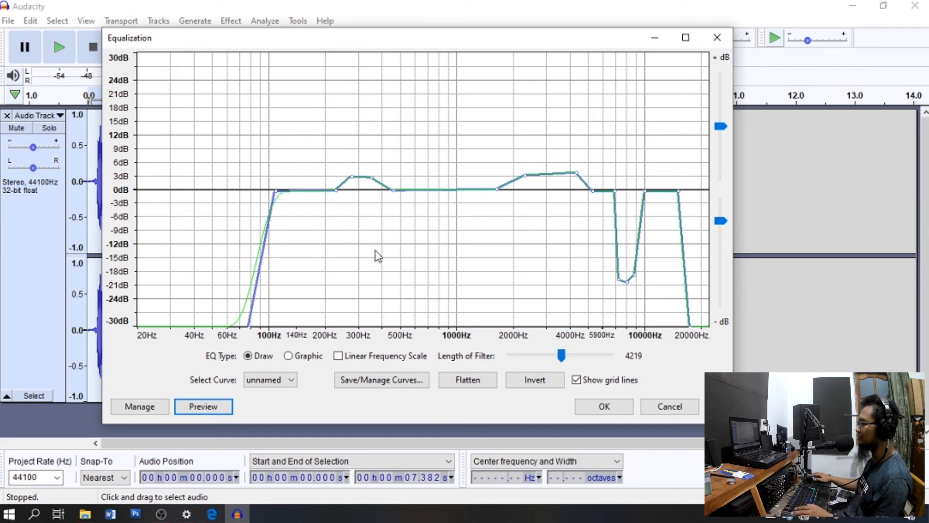
click(228, 408)
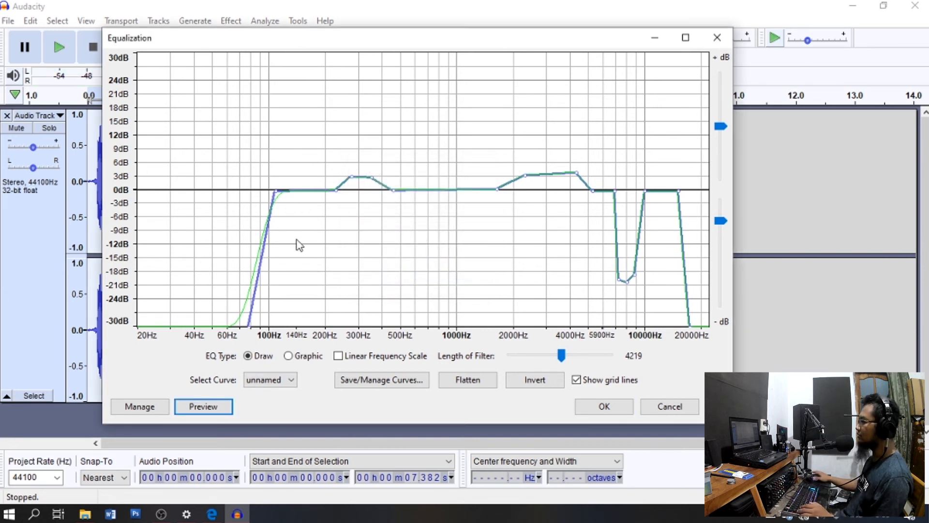
click(604, 407)
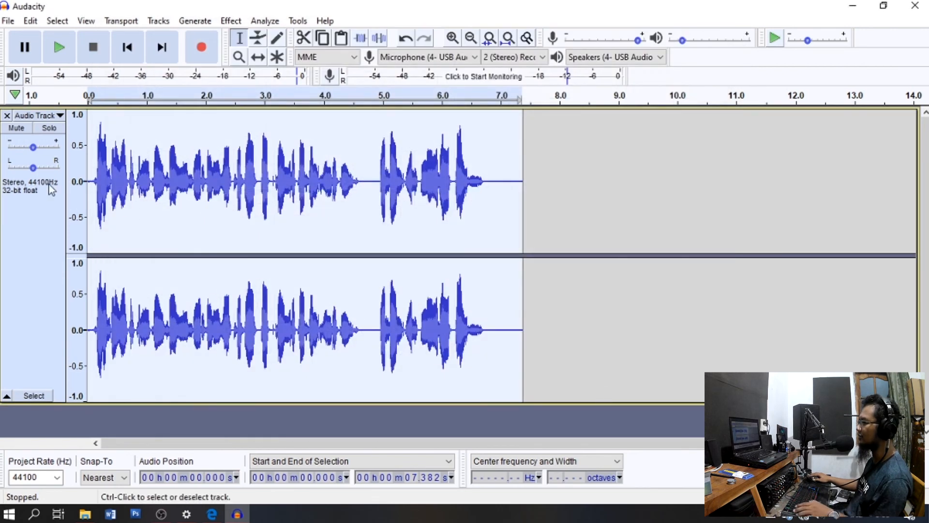
Play the equalized voice track, undo the equalization, and play the original for comparison.
key(space)
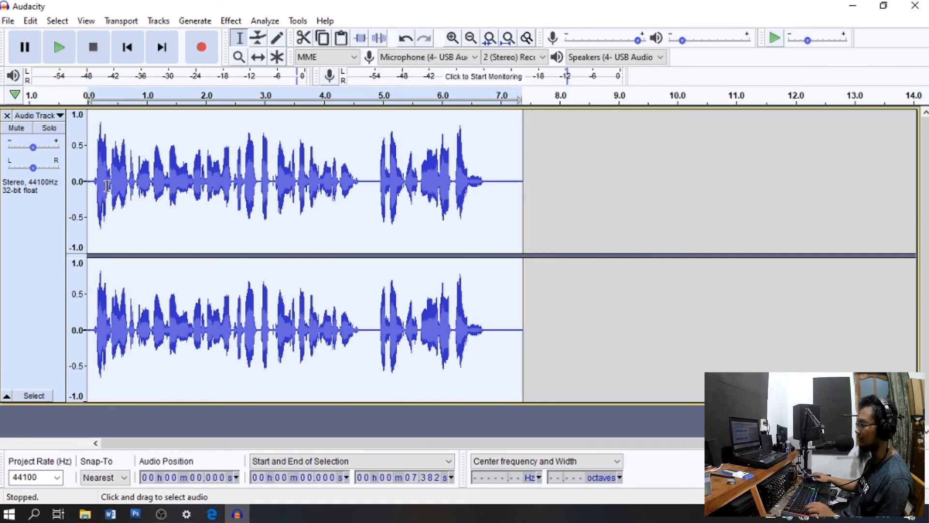
key(ctrl+z)
key(space)
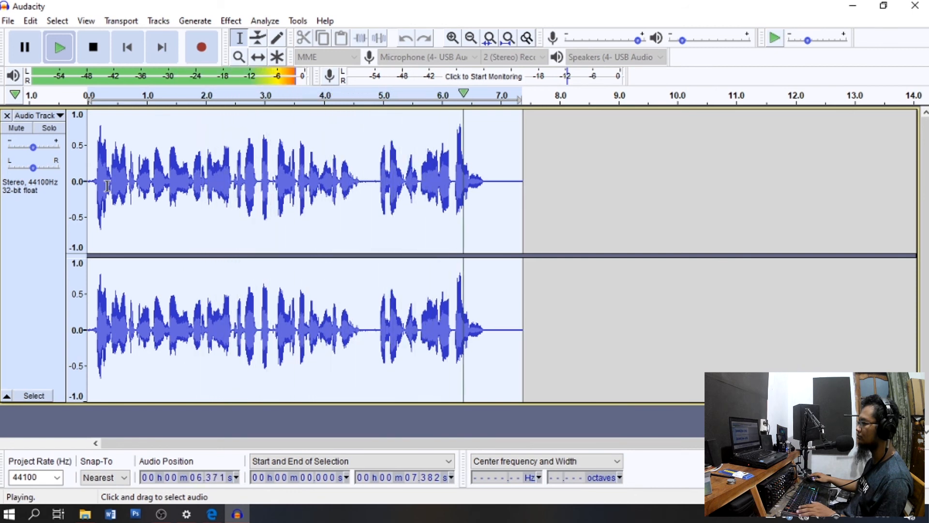
Redo the equalization on the voice track.
click(31, 21)
mouse_move(108, 28)
mouse_move(31, 21)
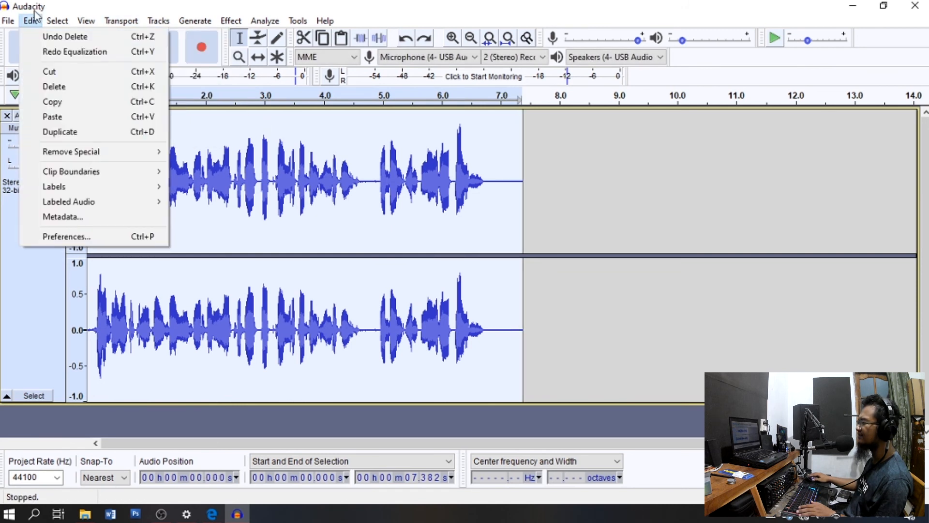
click(77, 59)
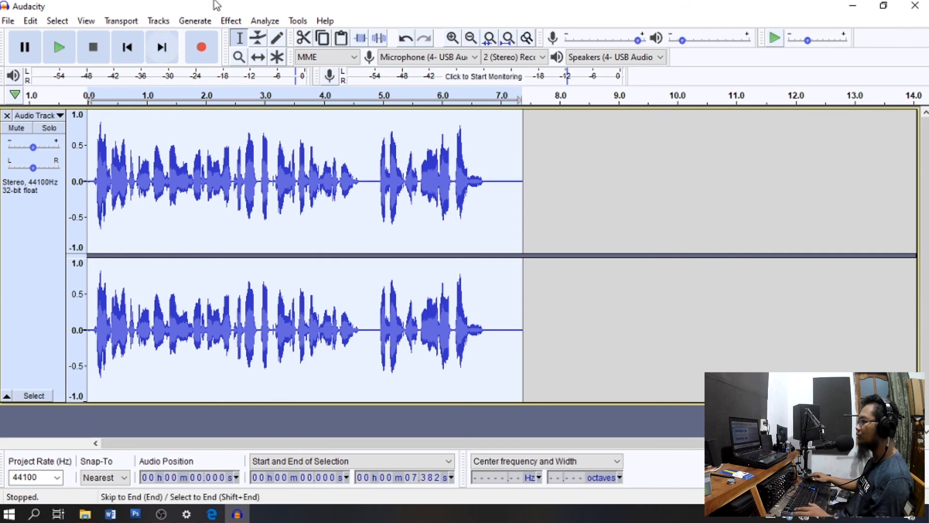
Play the equalized voice track again and undo the equalization.
click(228, 21)
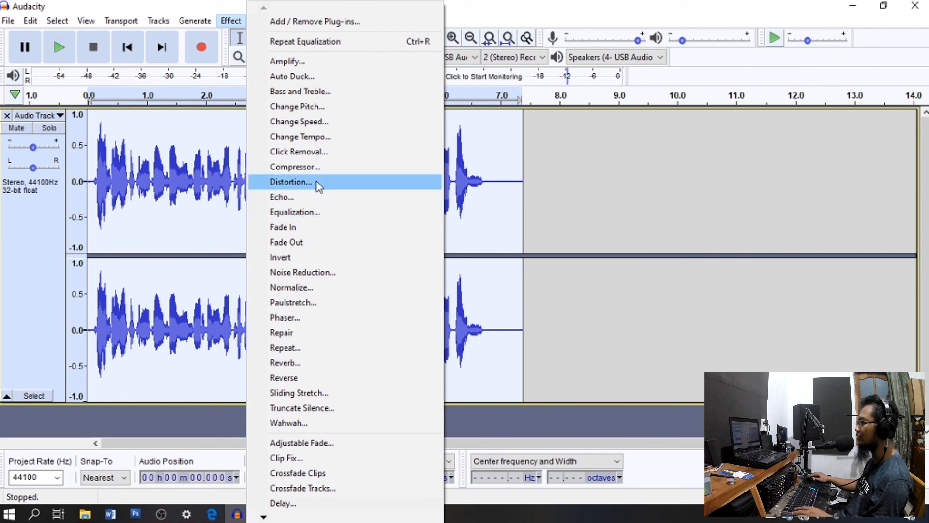
click(49, 281)
key(space)
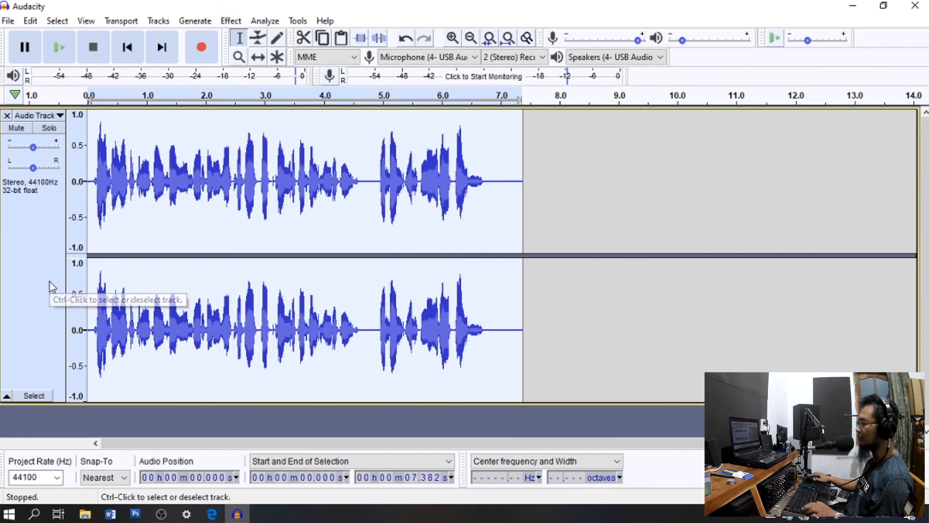
key(ctrl+z)
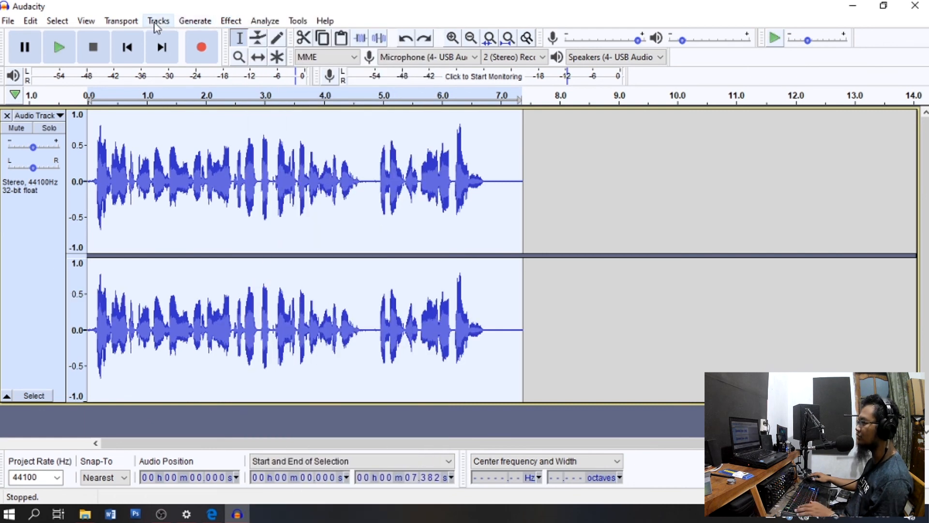
Reopen the Equalization effect for the voice track and flatten its curve.
click(231, 20)
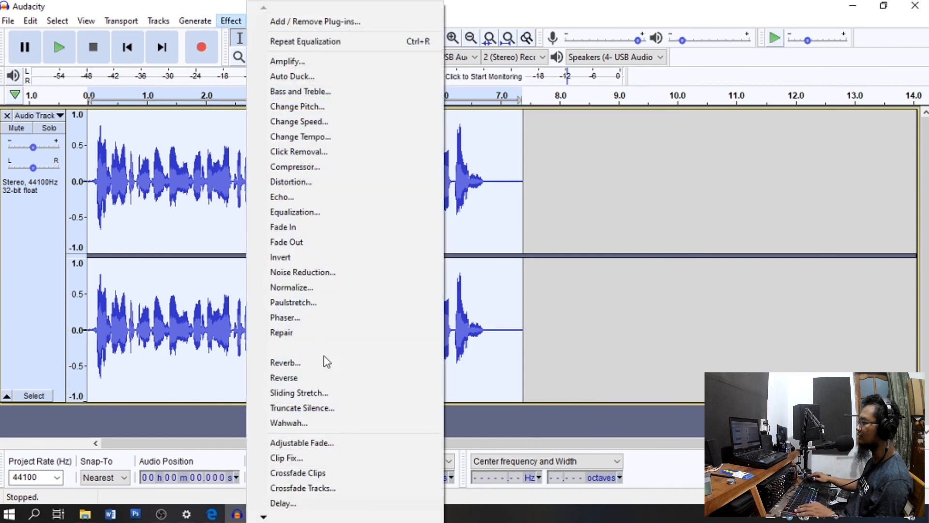
click(329, 216)
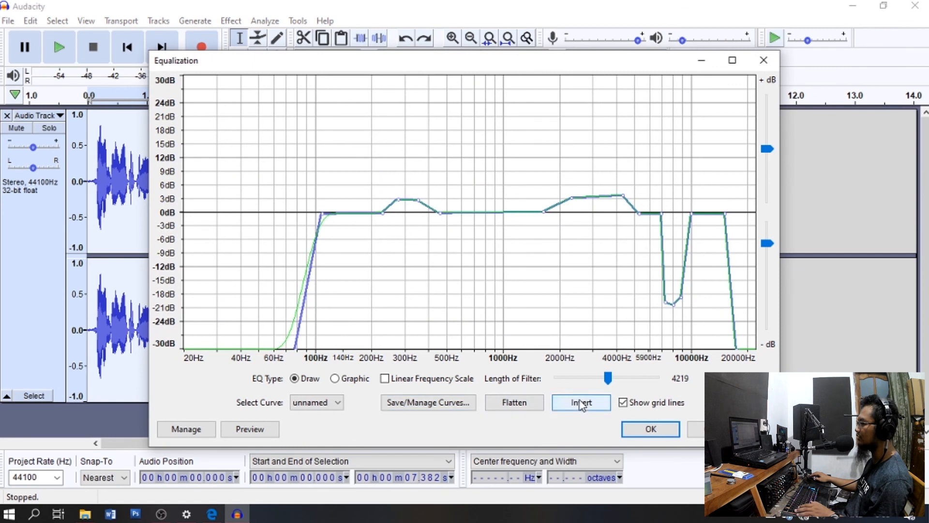
click(581, 404)
click(511, 403)
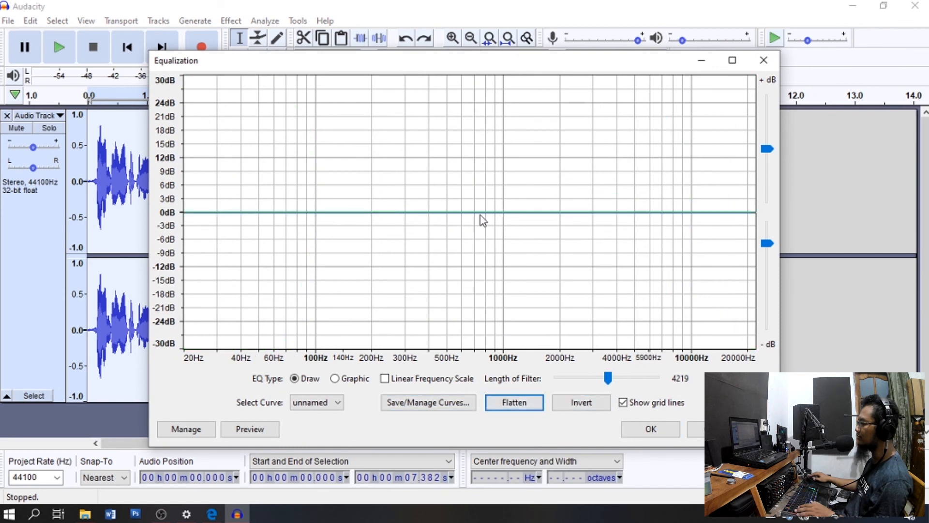
Draw a band-pass curve with a low cut below about 650 Hz and a high cut above about 6000 Hz, both reaching -30 dB, and preview it.
click(468, 215)
drag(442, 228, 430, 358)
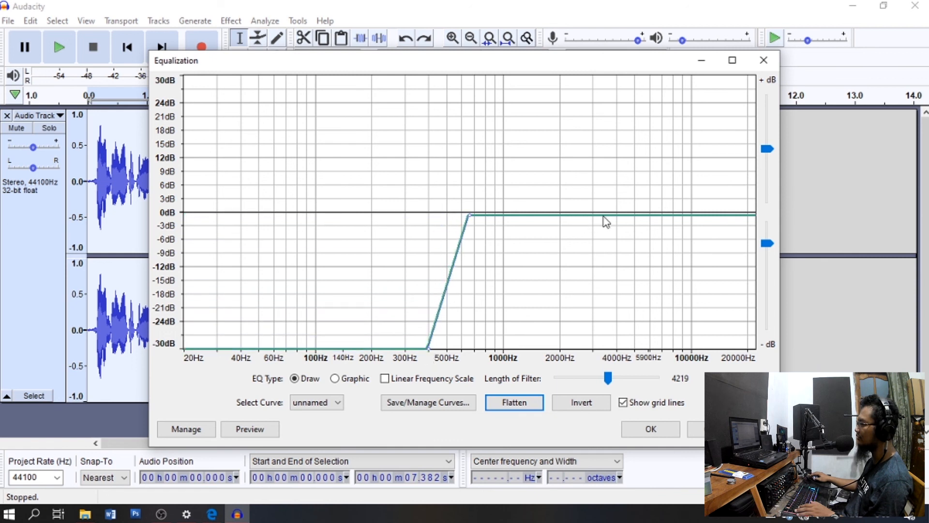
click(651, 214)
drag(678, 214, 668, 351)
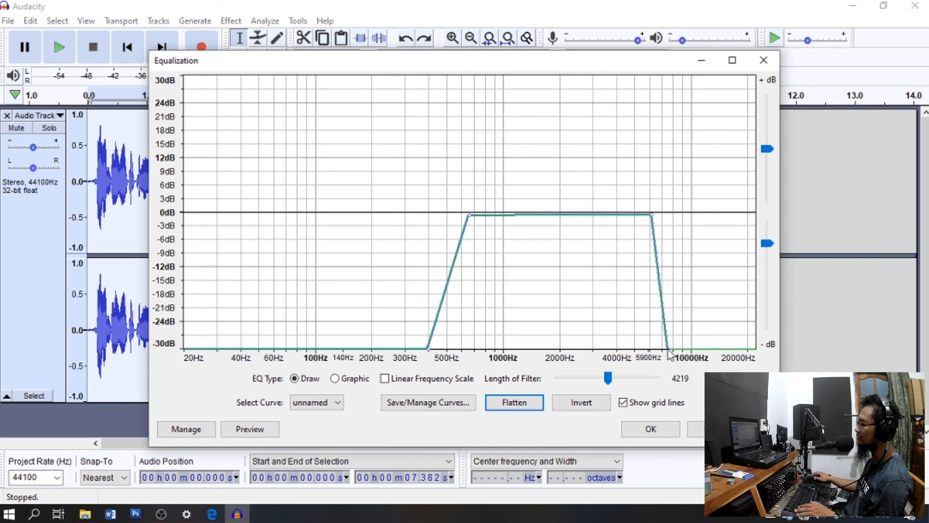
click(263, 435)
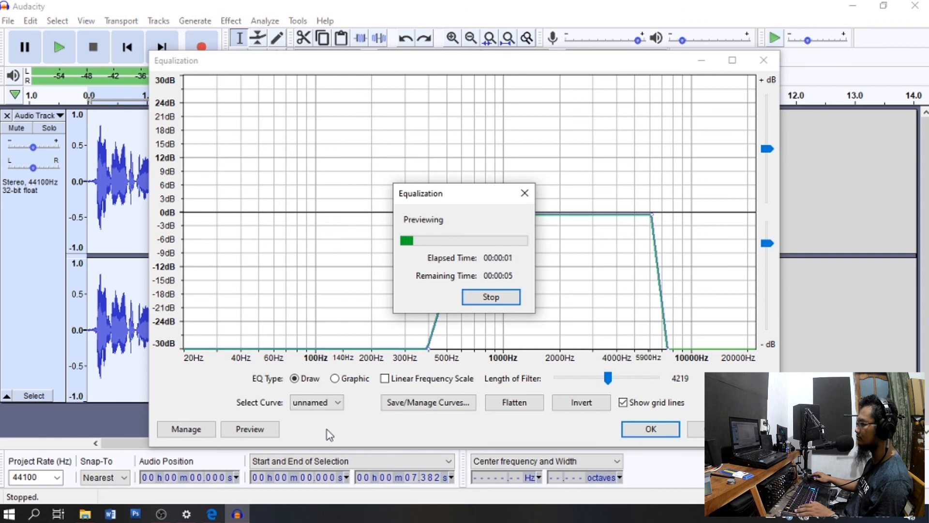